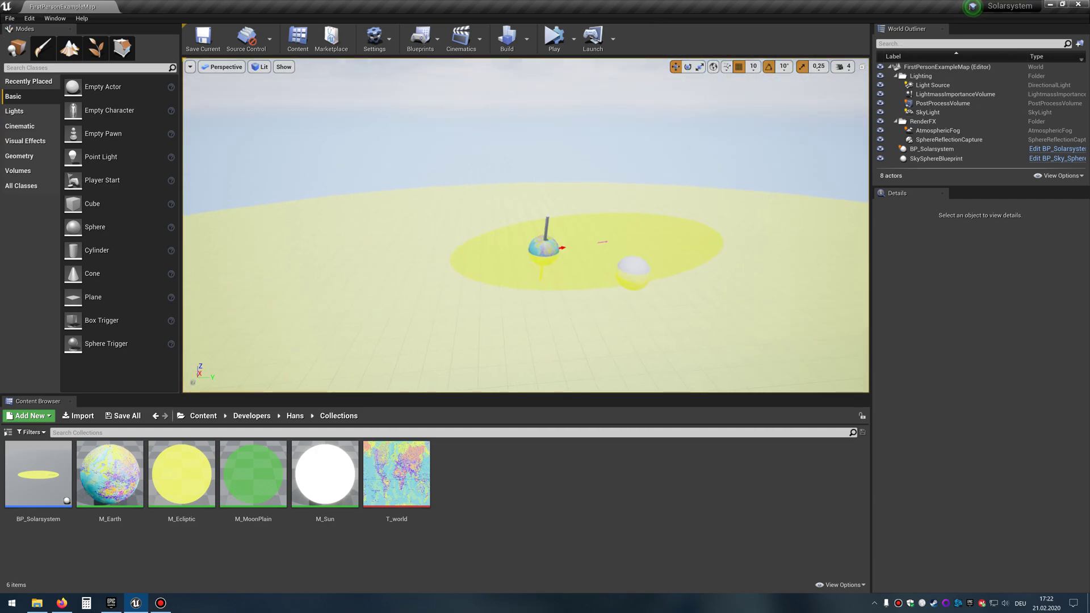
- Examine the solar system model from a distance, including the yellow ecliptic and green lunar plane, and approach the Earth sphere
scroll(525, 225, down, 5)
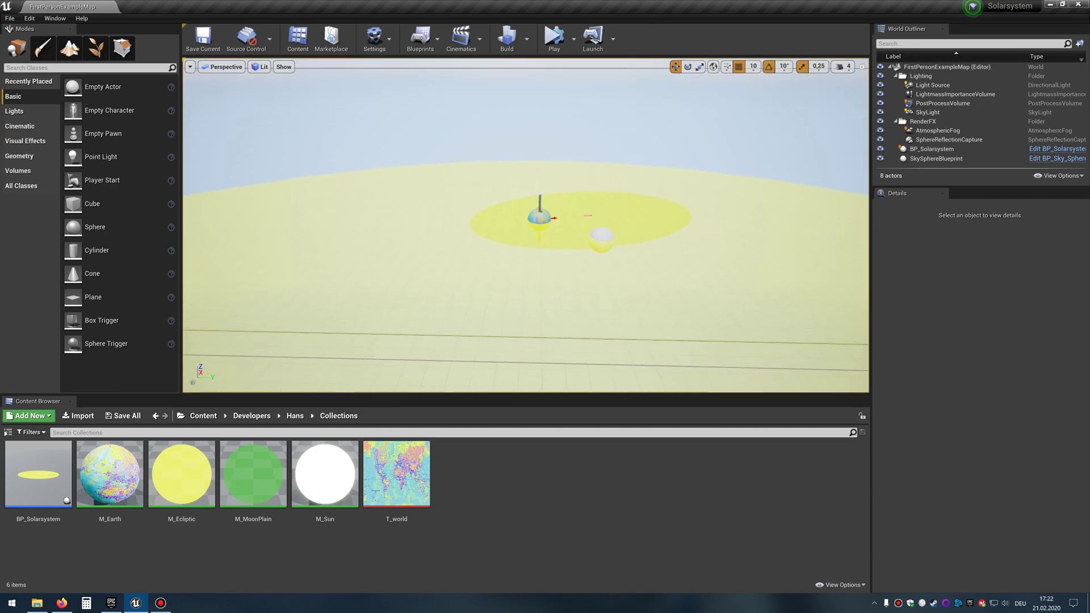
right_drag(525, 224, 184, 224)
right_drag(573, 227, 576, 241)
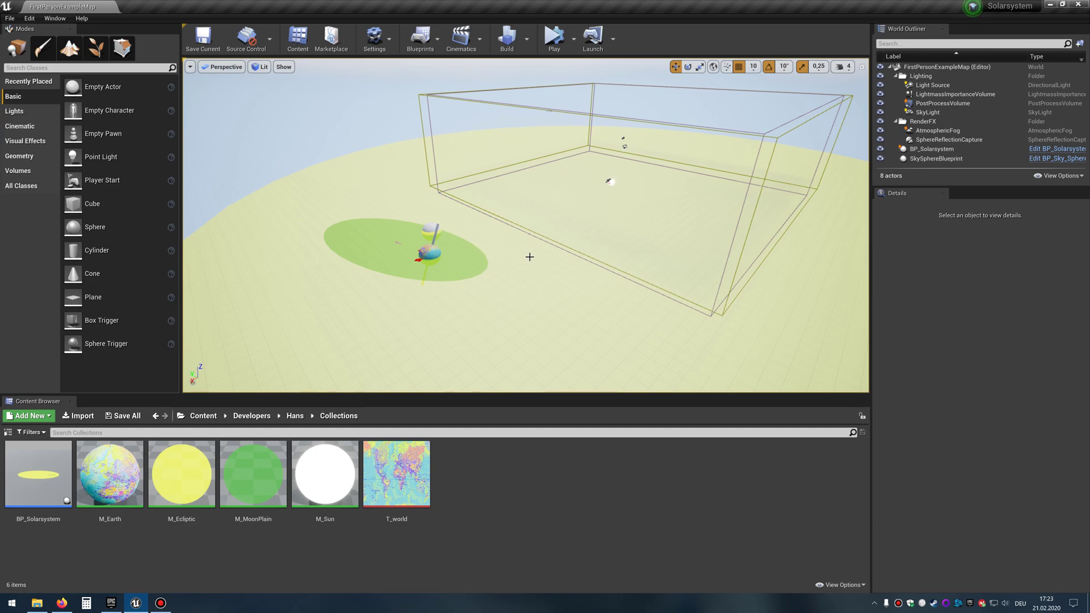
right_drag(526, 225, 457, 200)
key(w)
key(e)
mouse_move(557, 239)
right_down()
mouse_move(547, 239)
mouse_move(547, 216)
mouse_move(548, 250)
mouse_move(539, 244)
right_up()
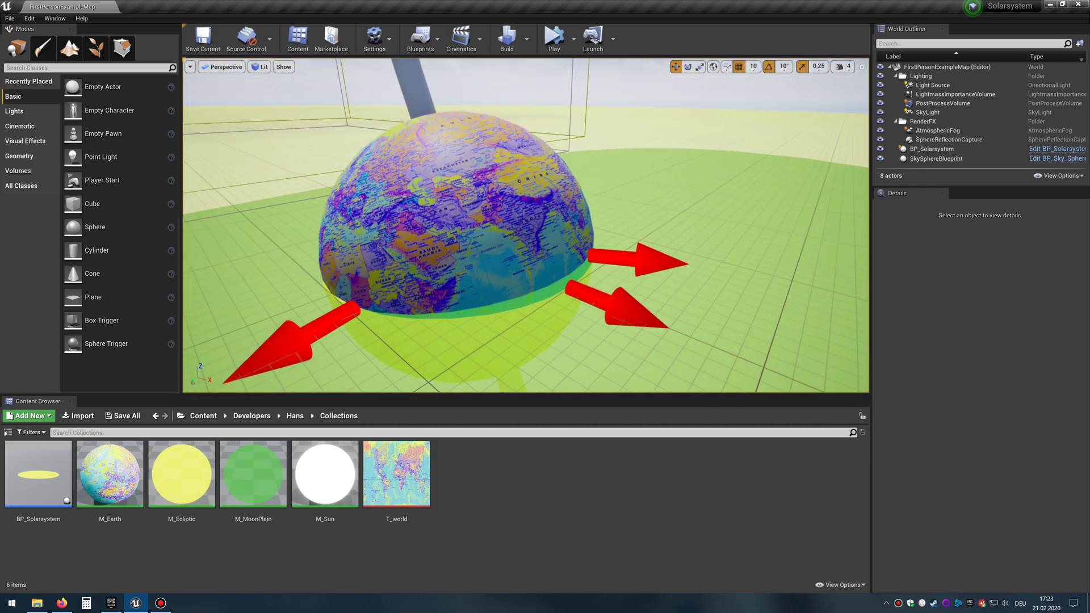
- Examine the map-textured Earth sphere and its tilted rotation axis from close range
key(q)
right_drag(525, 225, 525, 175)
key(w)
key(s)
key(e)
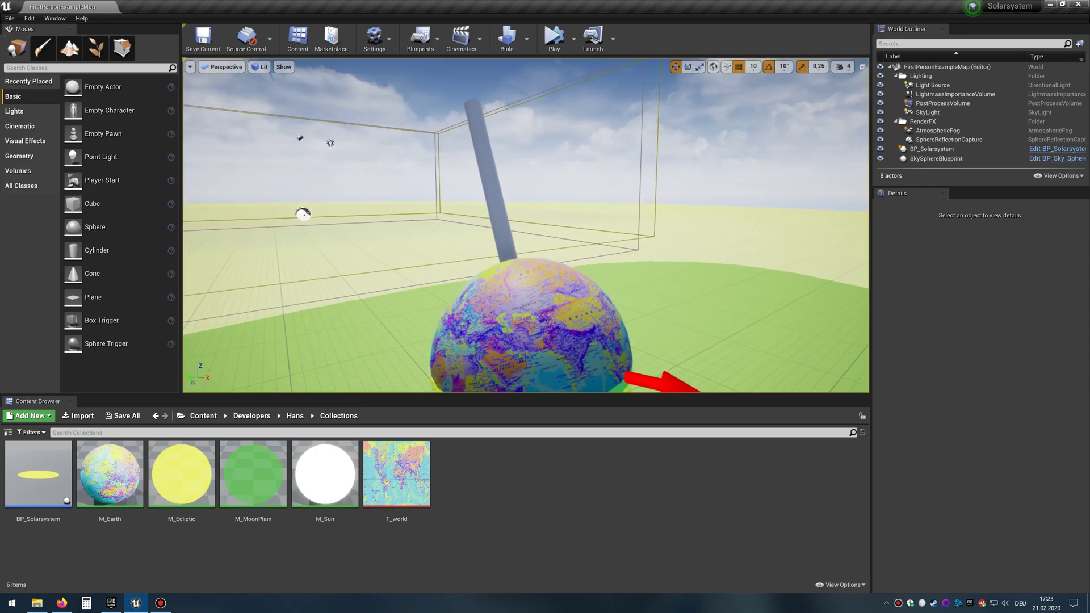
right_drag(294, 180, 294, 180)
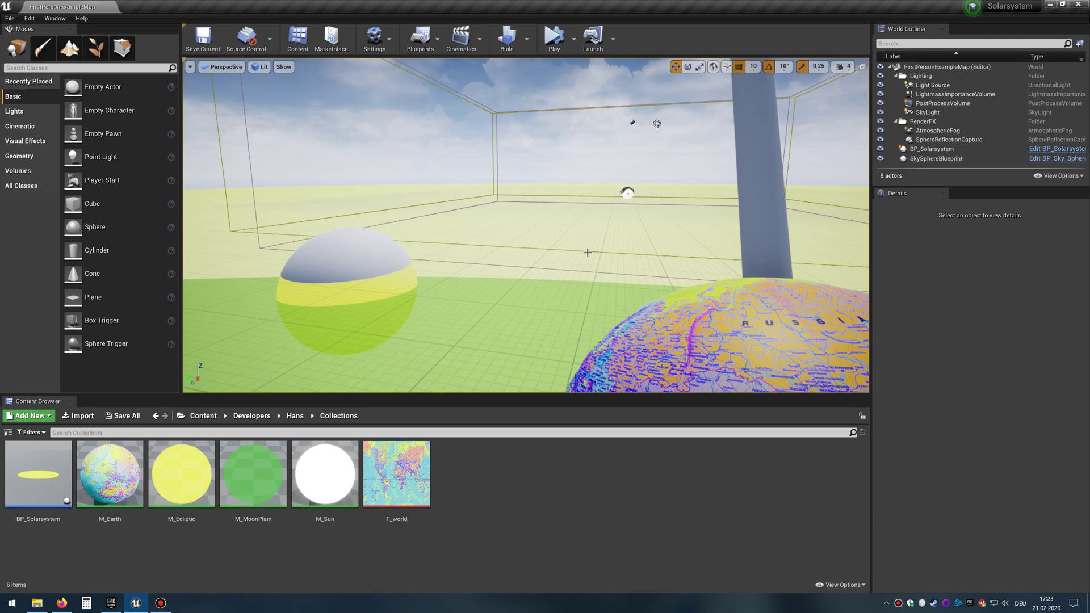
right_drag(293, 180, 294, 180)
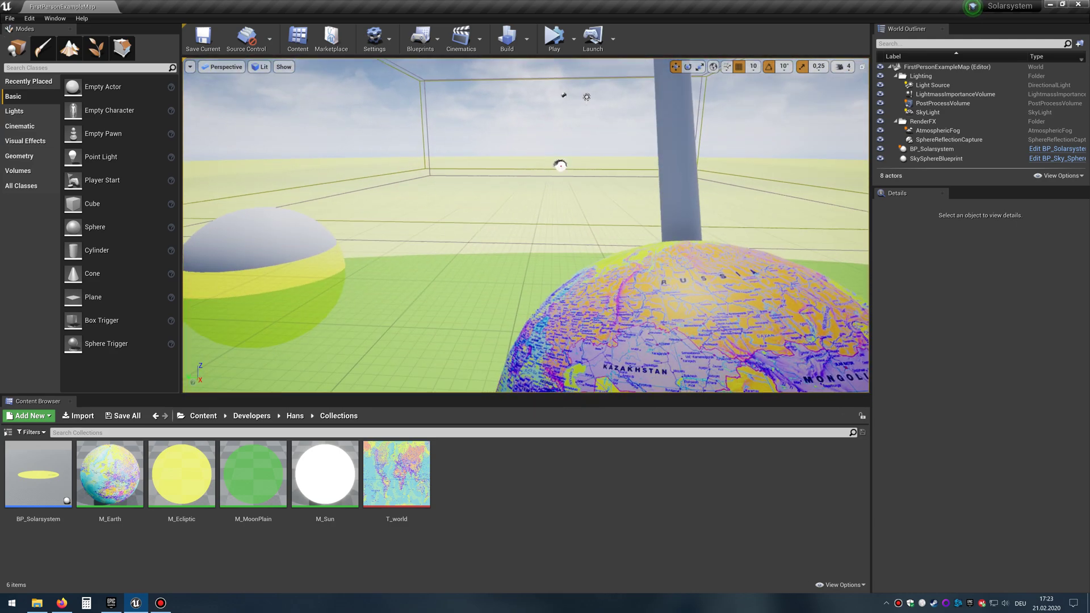
key(d)
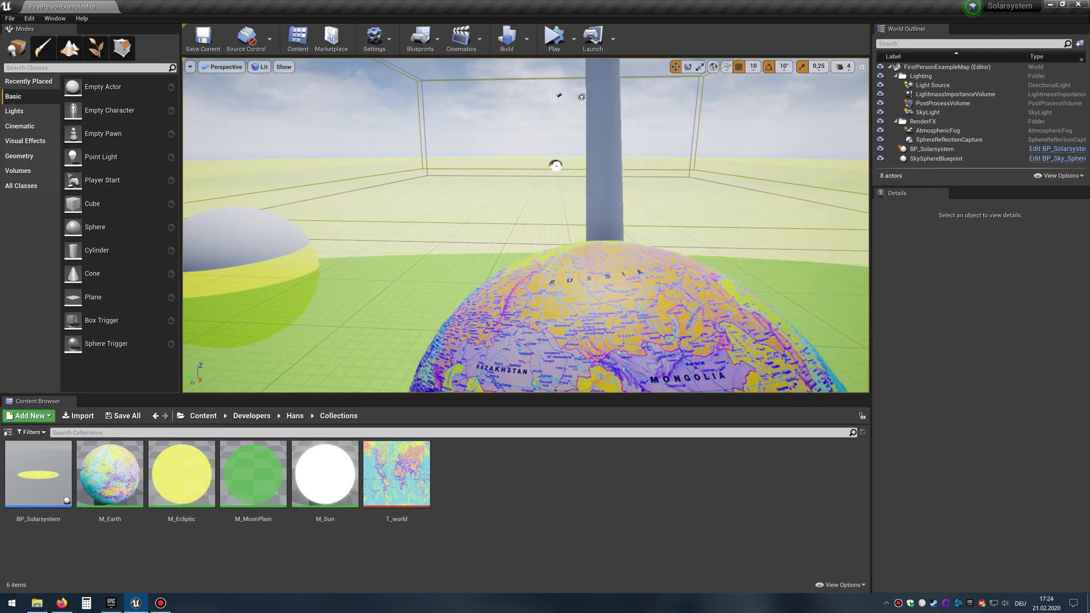
key(a)
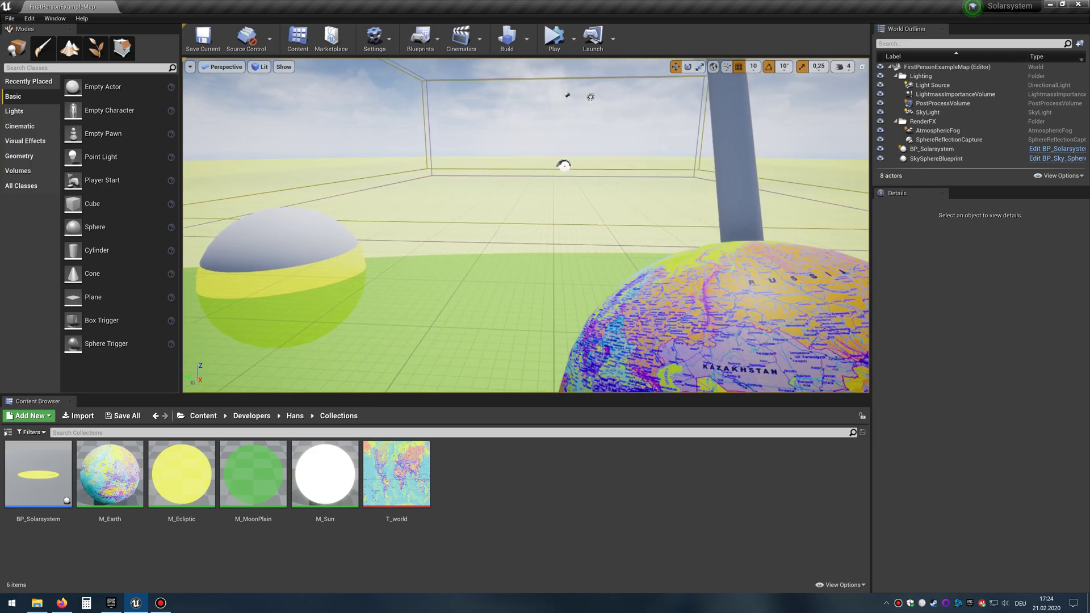
right_drag(294, 180, 294, 180)
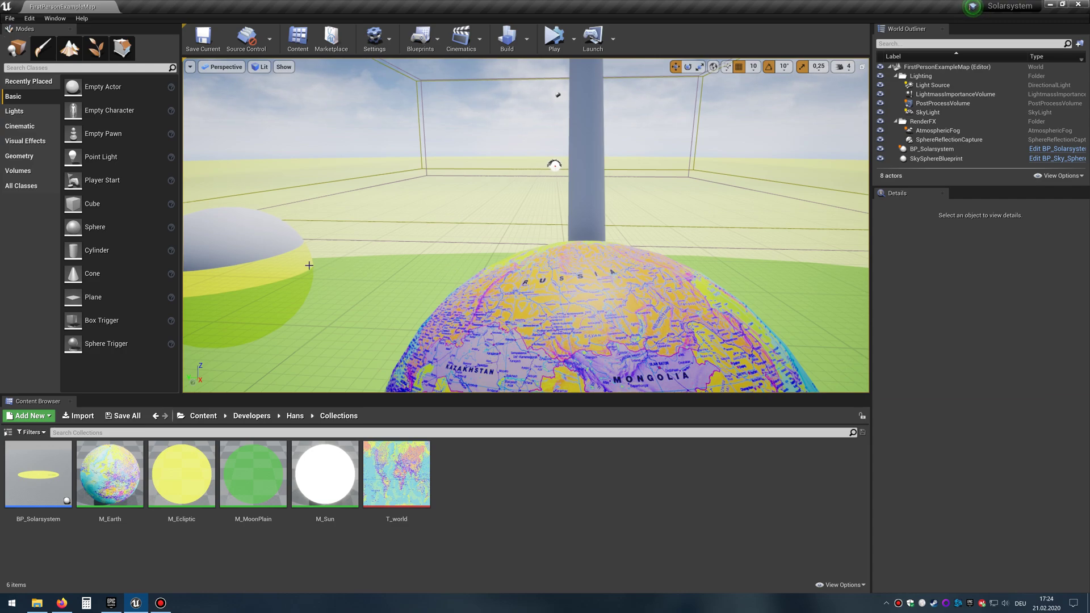
right_drag(635, 249, 654, 277)
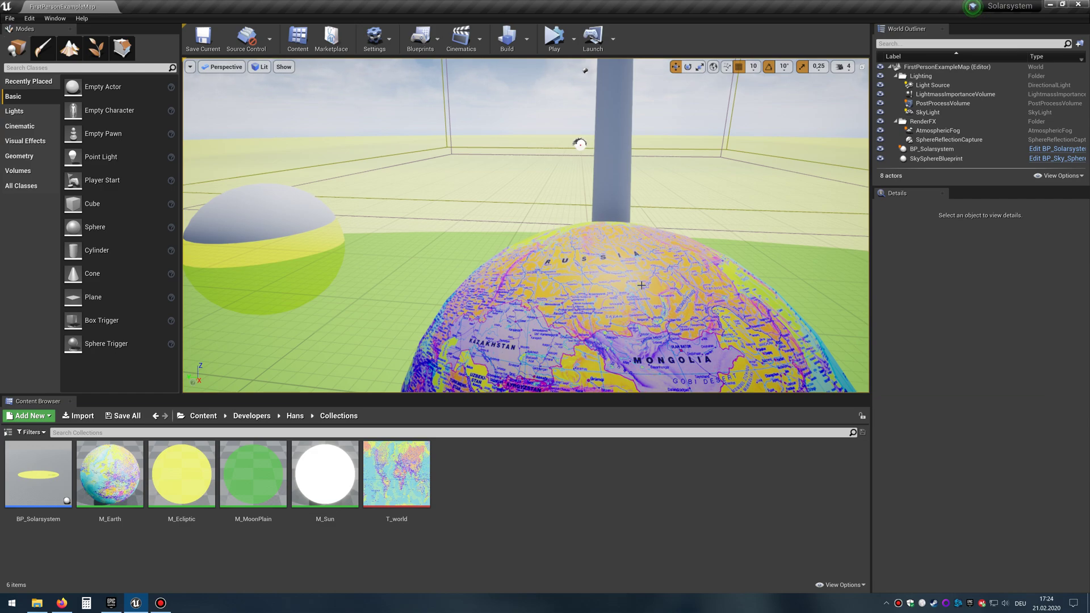
- Examine the Moon sphere and its position on the green orbital plane beside the Earth
right_drag(525, 224, 193, 244)
right_drag(539, 207, 499, 223)
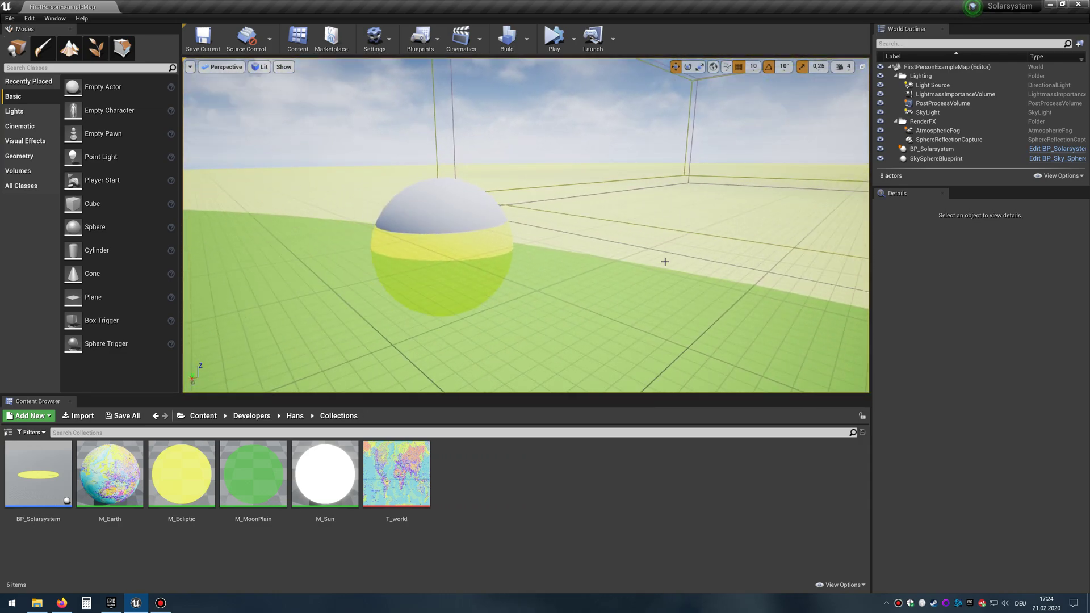
right_drag(664, 262, 715, 256)
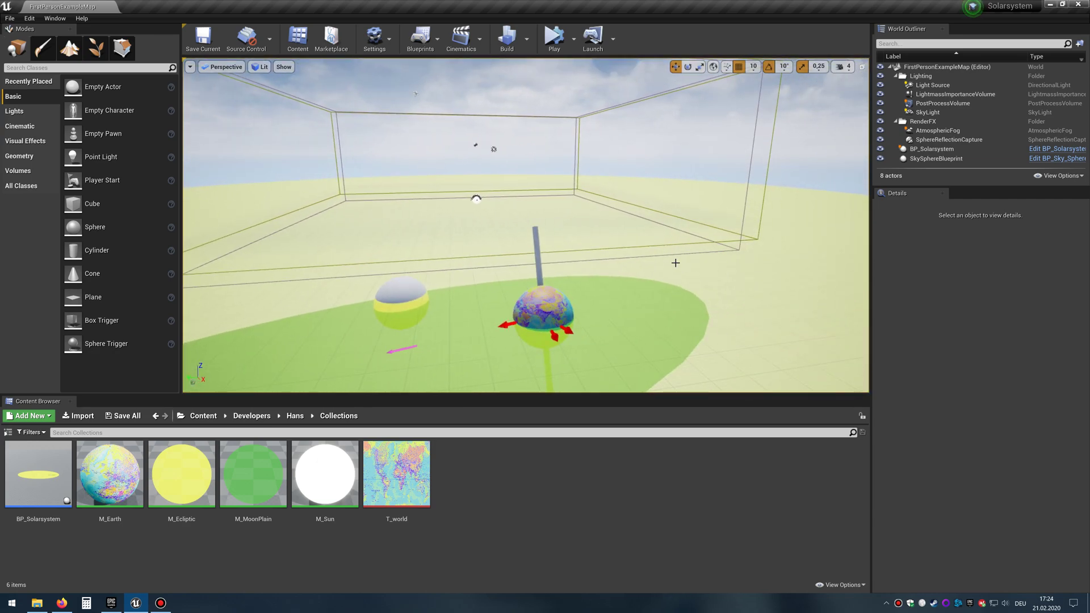
right_drag(658, 290, 651, 230)
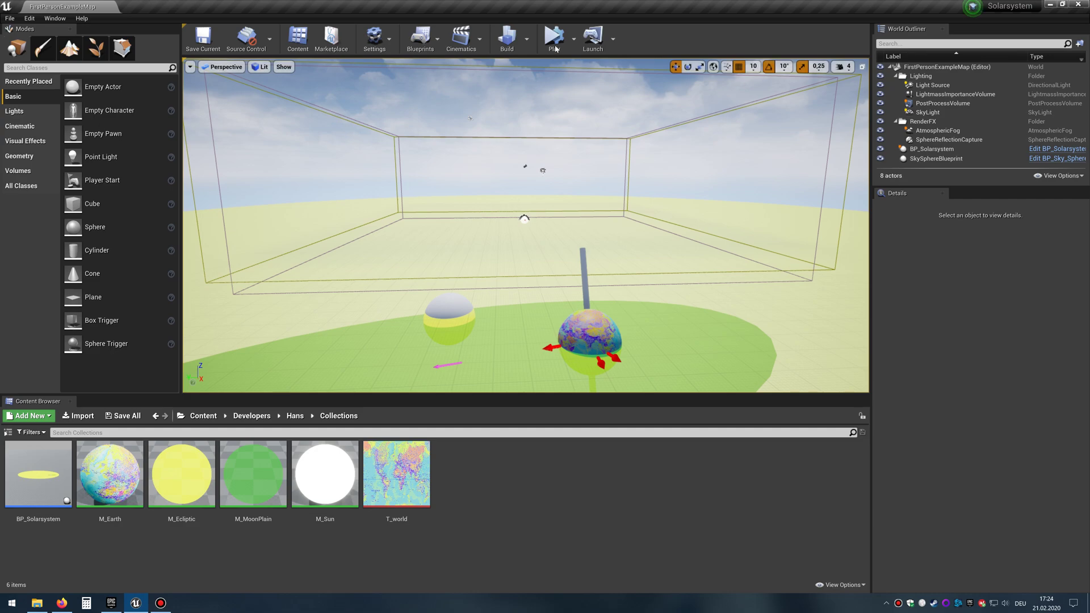
- Run the level in the editor and view the Earth and Moon orbiting the Sun from above the ecliptic
key(alt+p)
right_drag(525, 224, 539, 197)
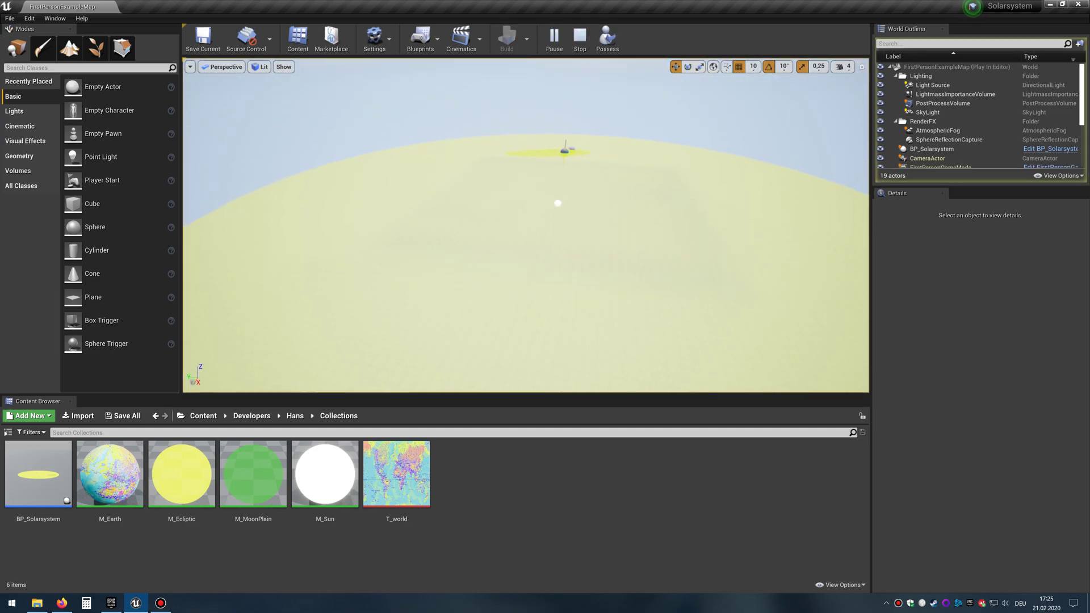
key(w)
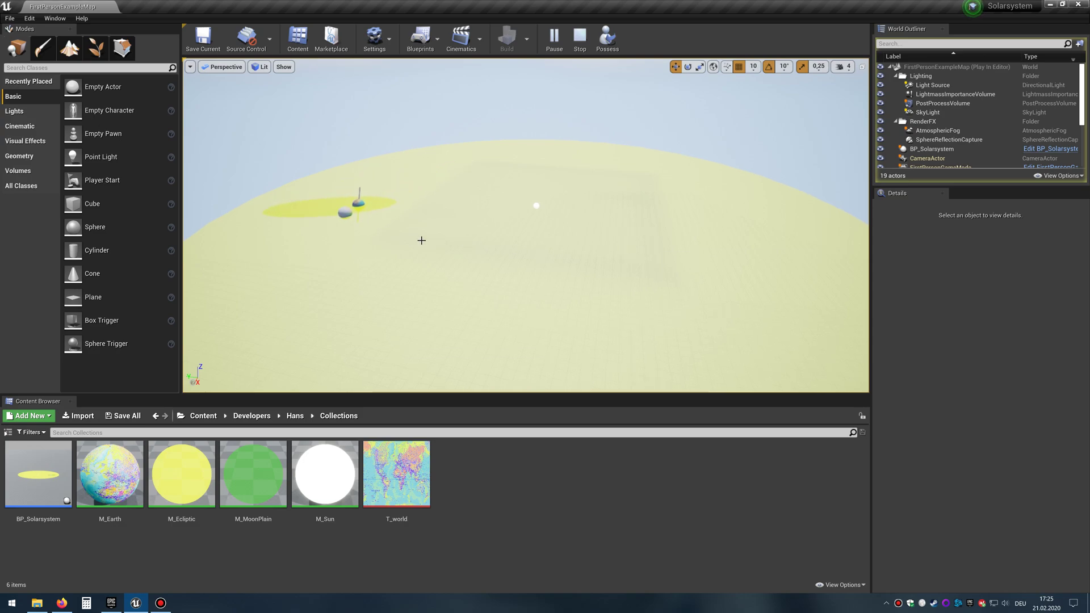
key(a)
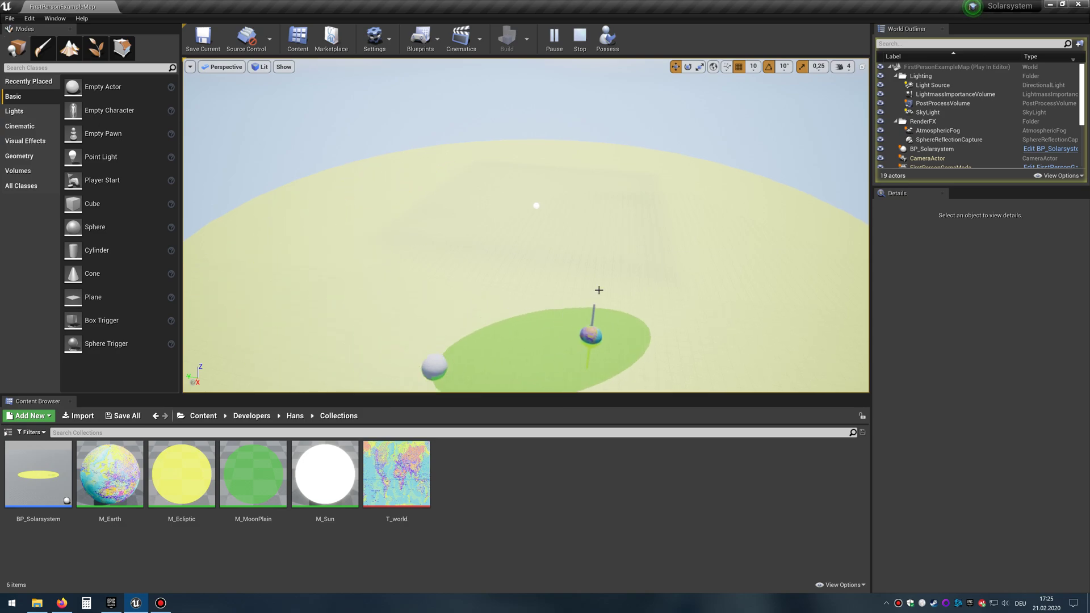
key(s)
key(s)
key(d)
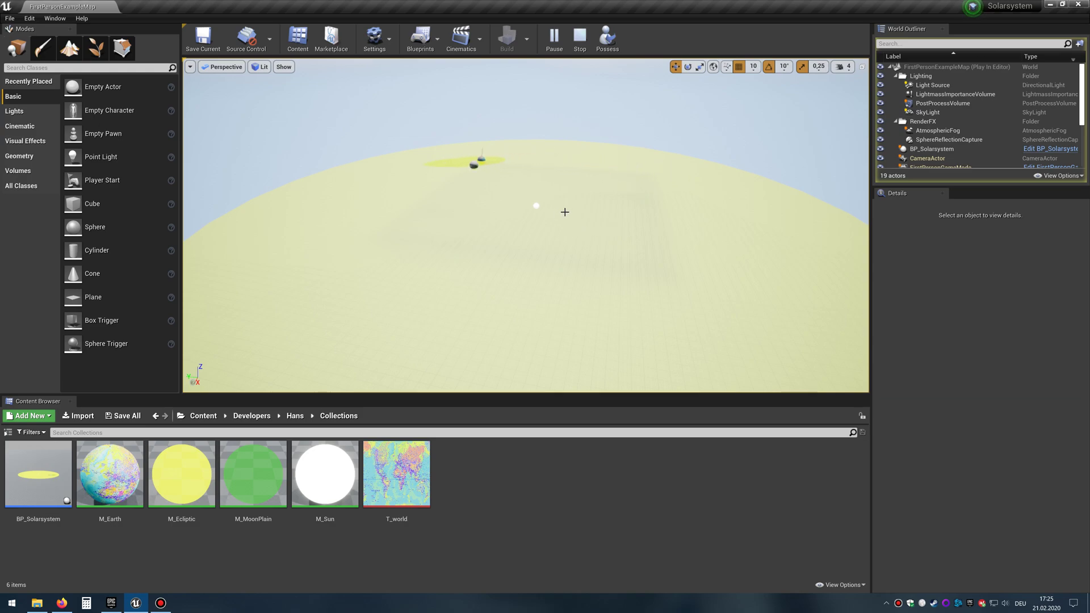
key(w)
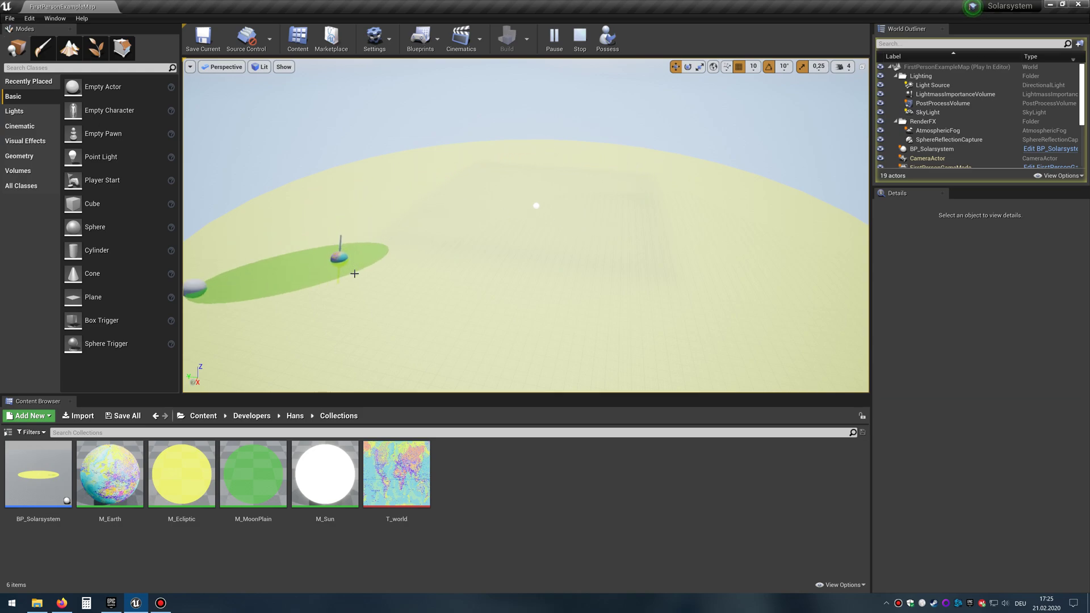
key(a)
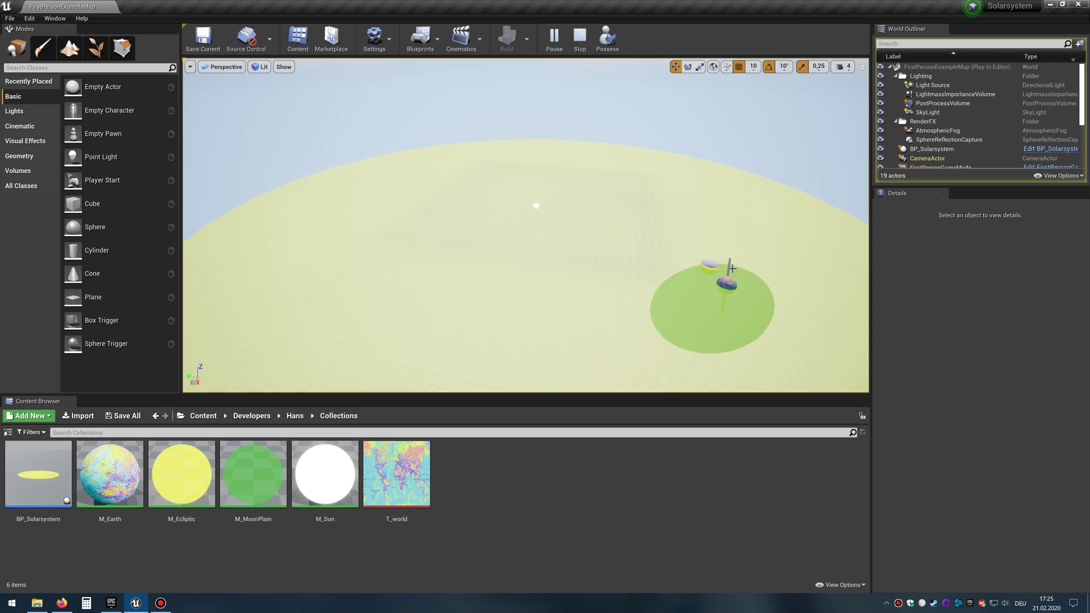
key(s)
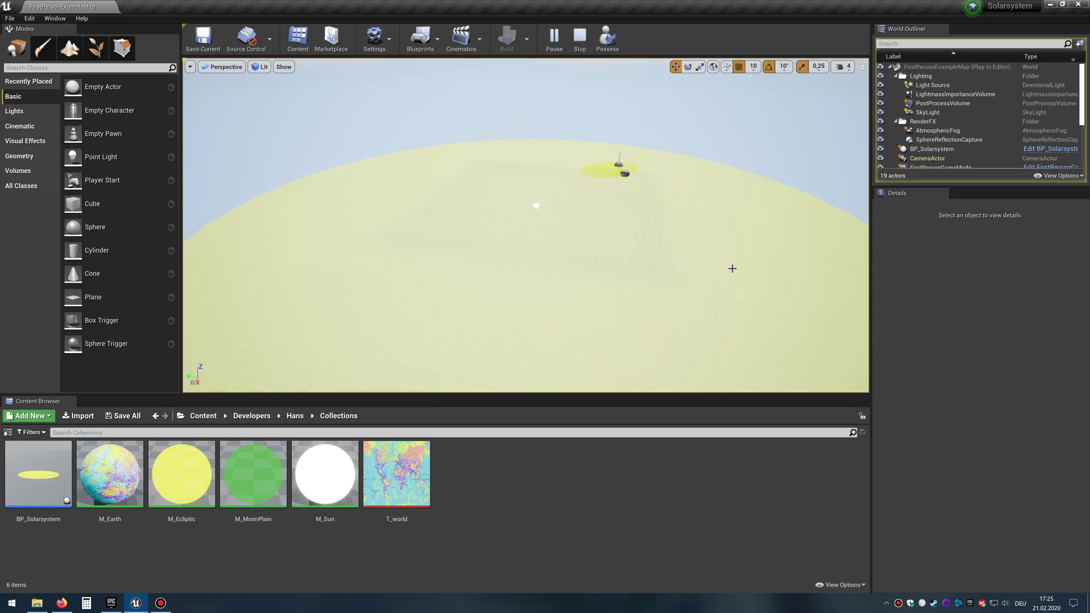
key(d)
key(w)
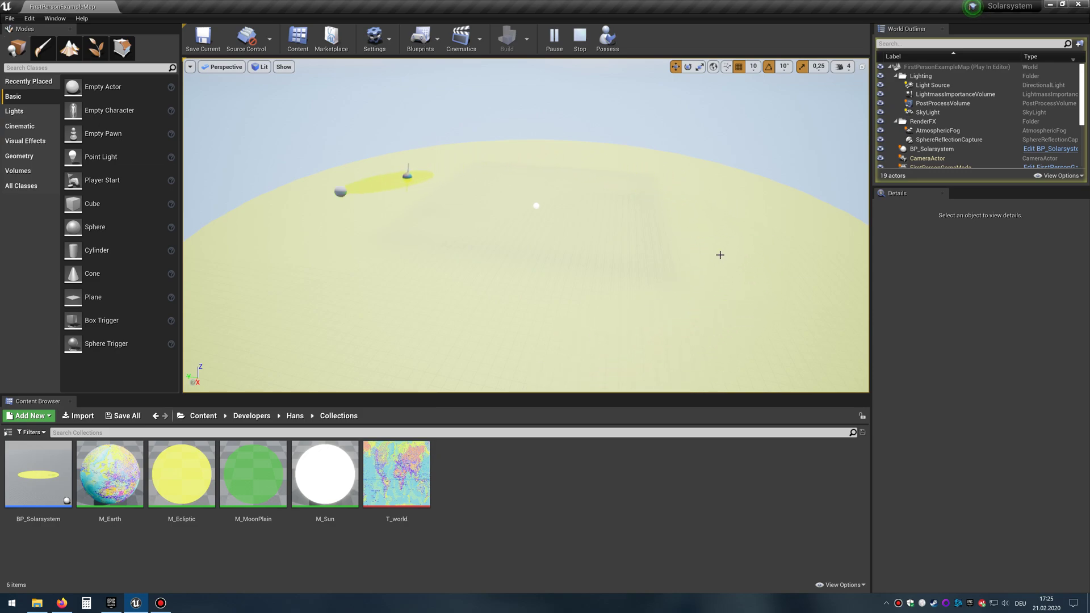
key(a)
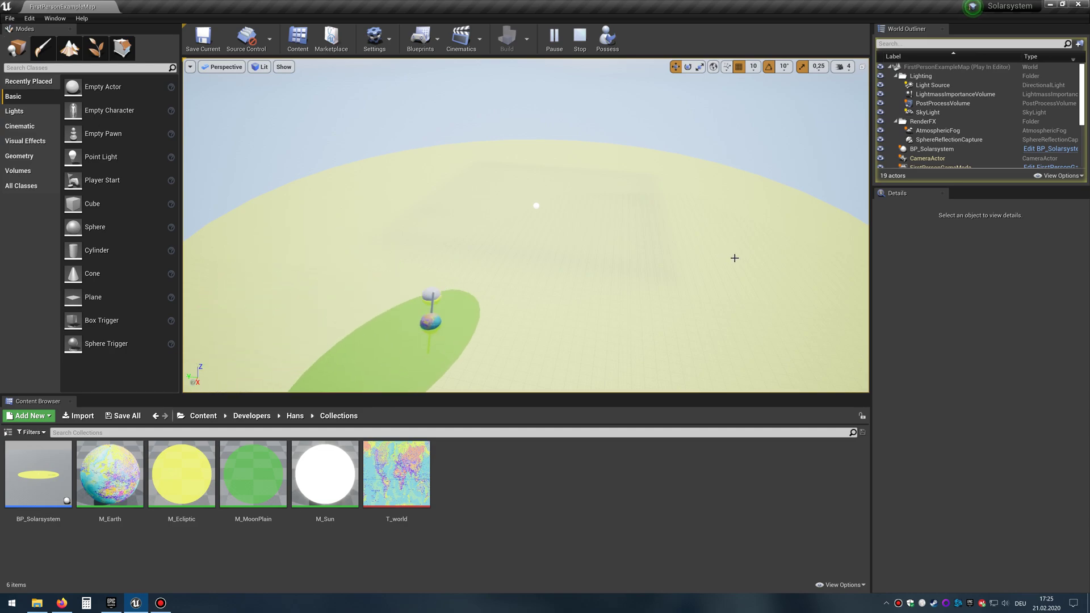
key(s)
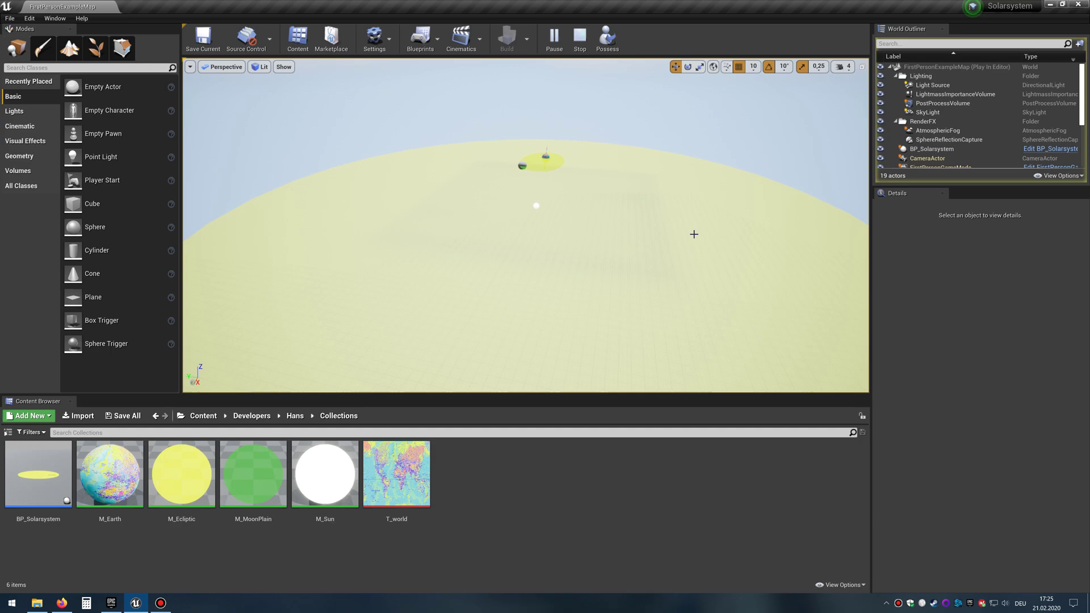
key(w)
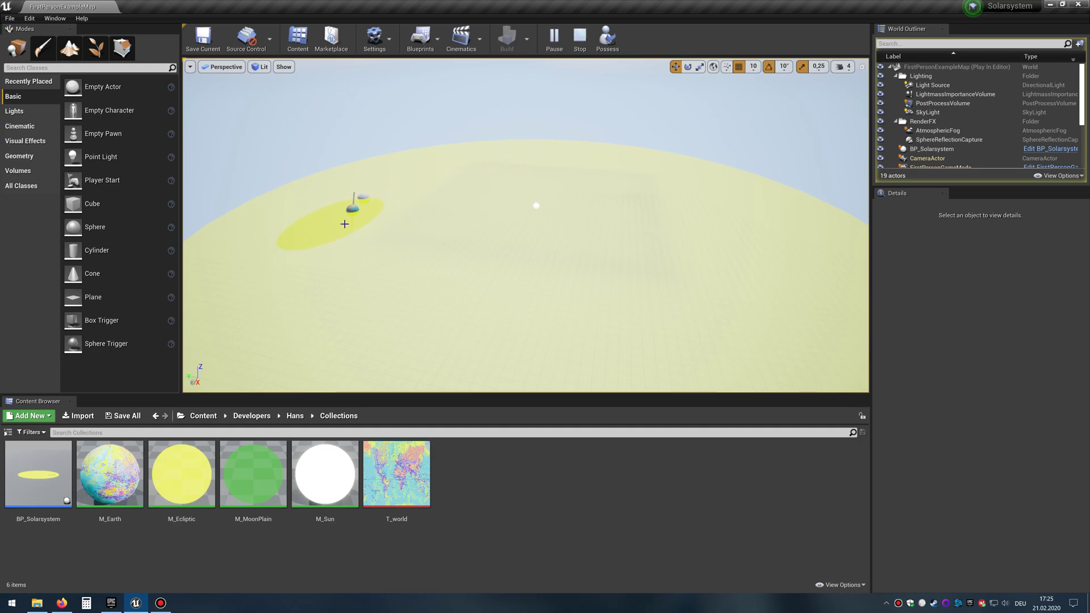
key(a)
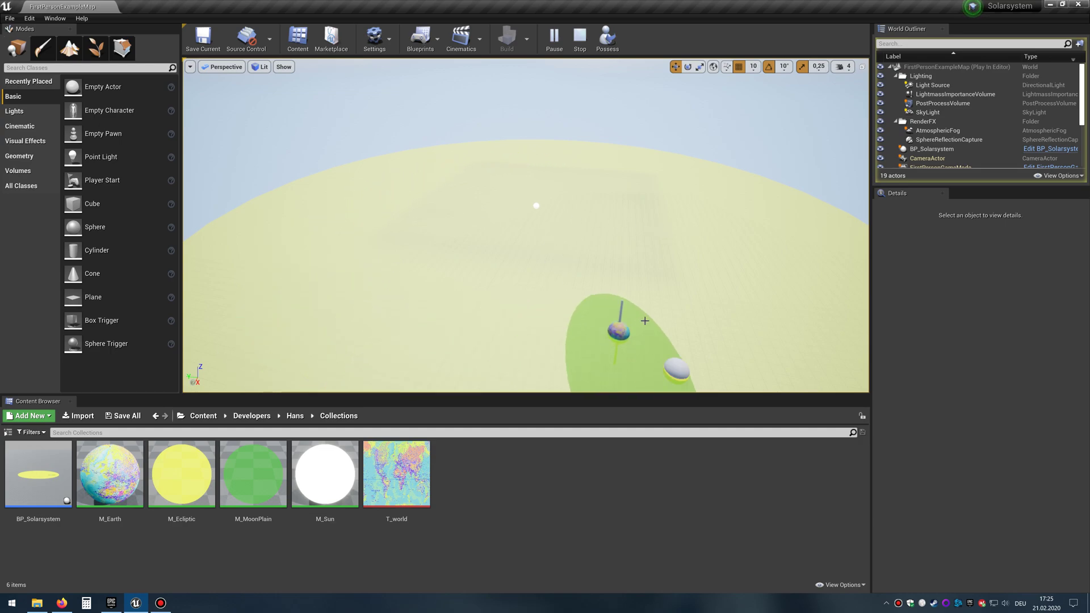
key(s)
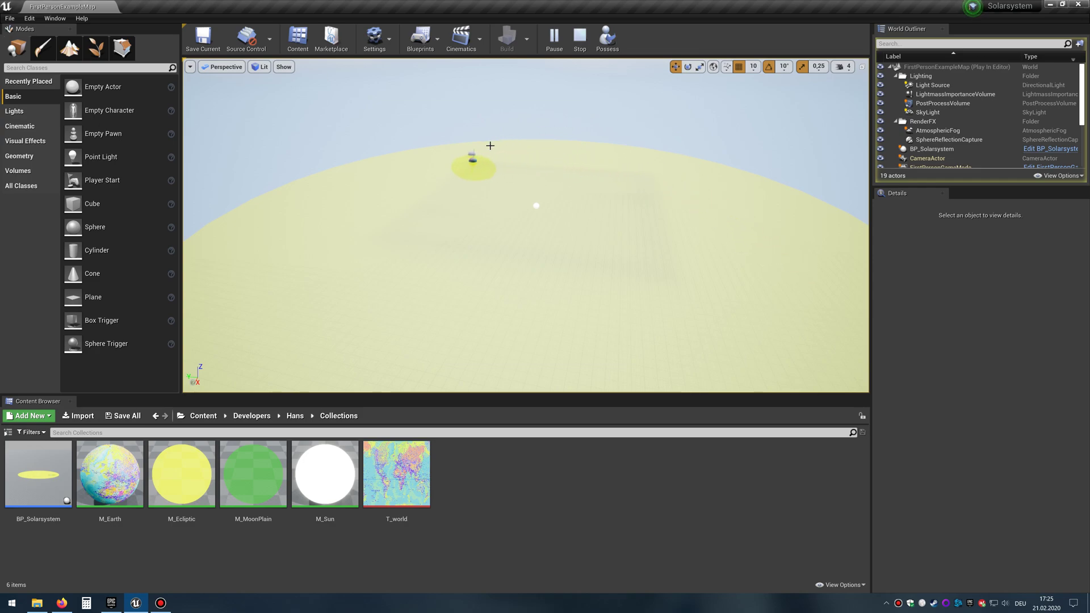
key(w)
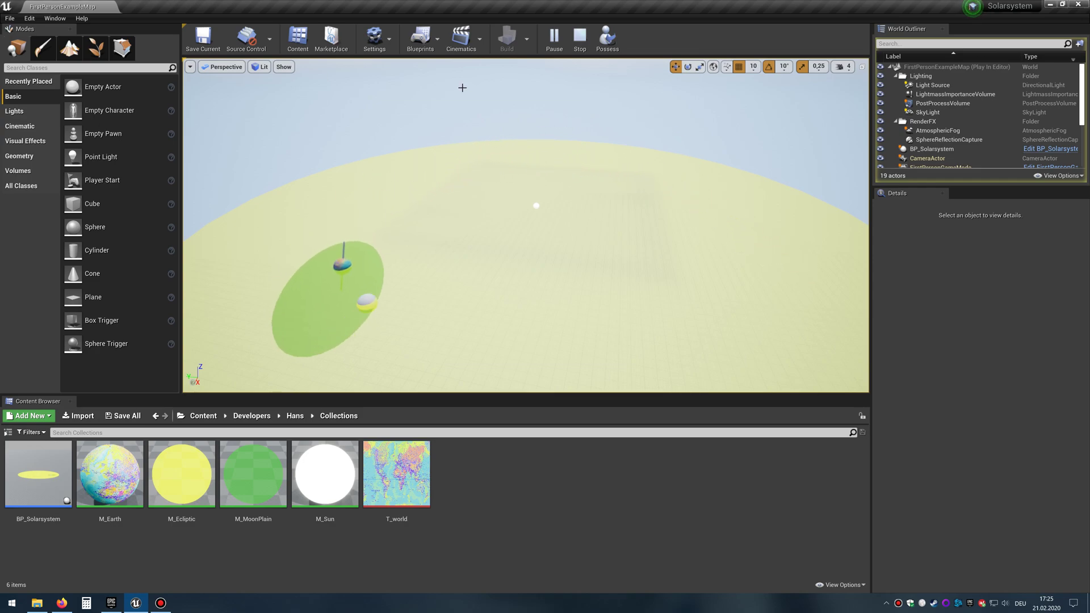
key(a)
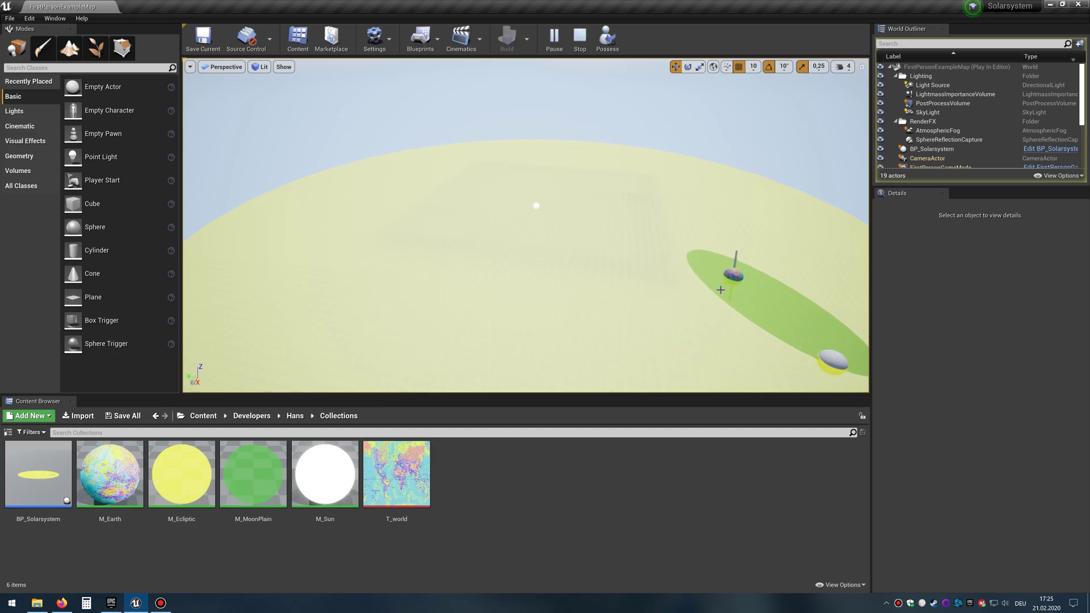
key(s)
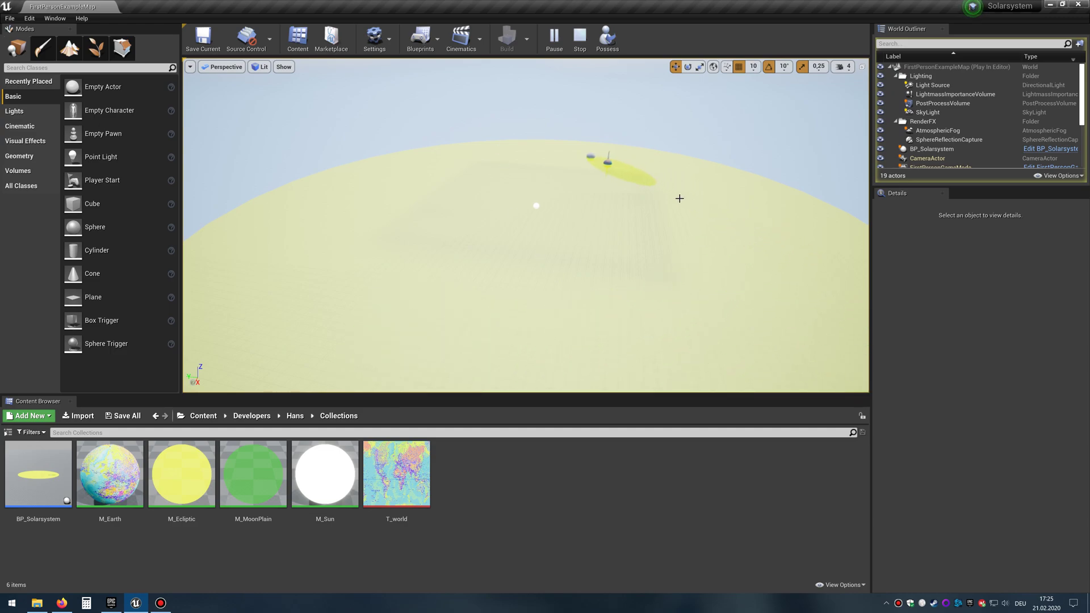
key(d)
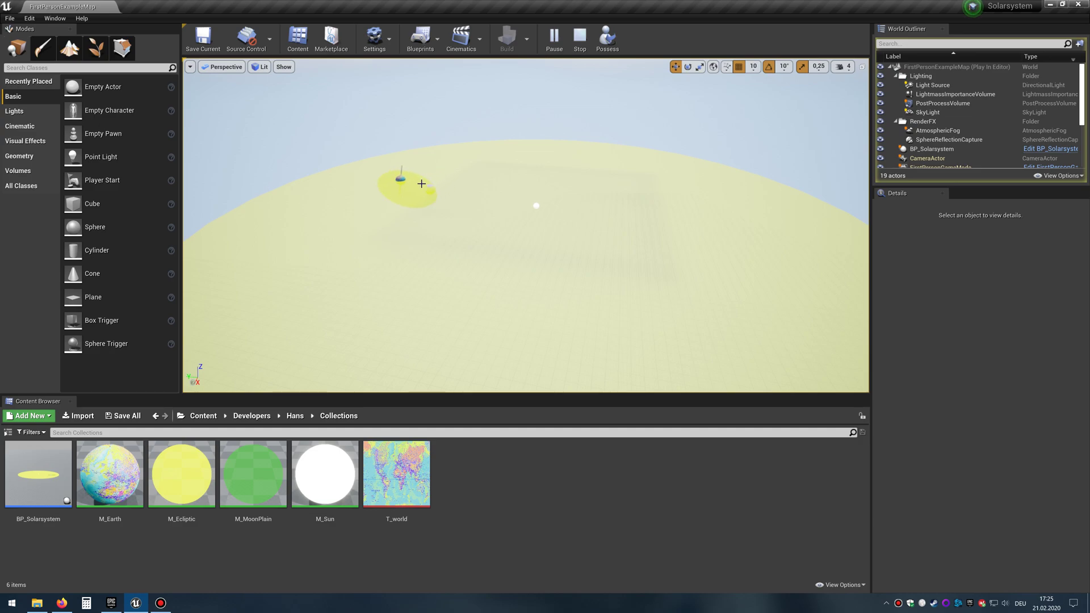
key(w)
key(a)
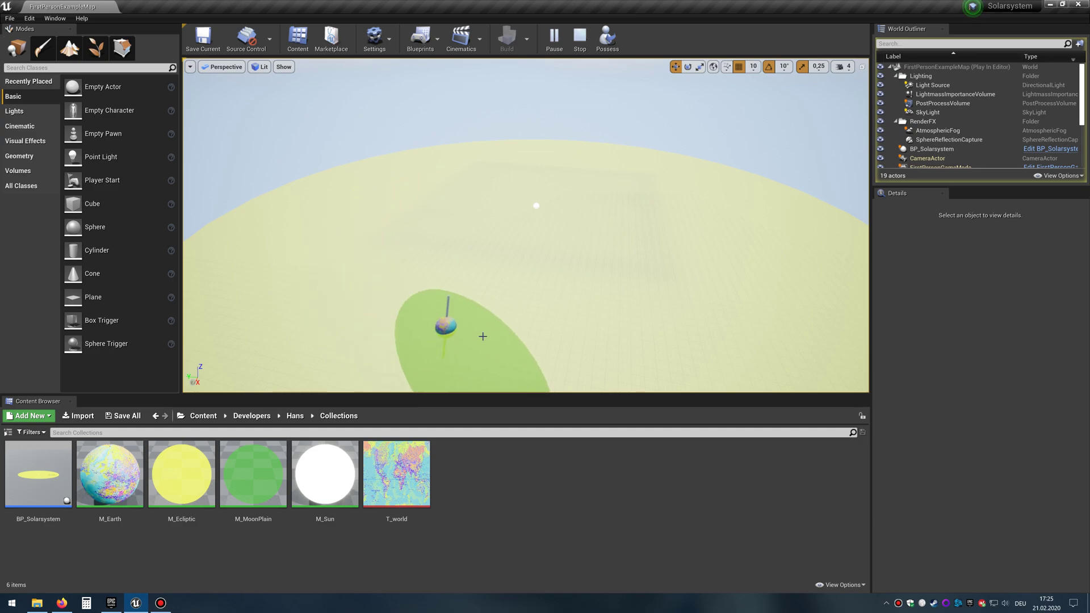
key(s)
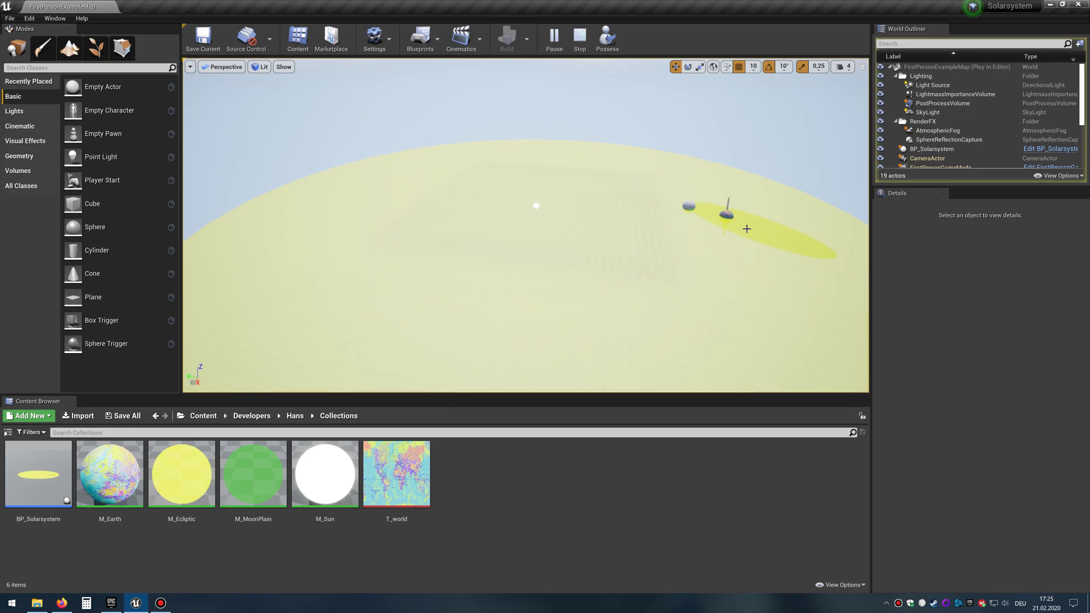
key(d)
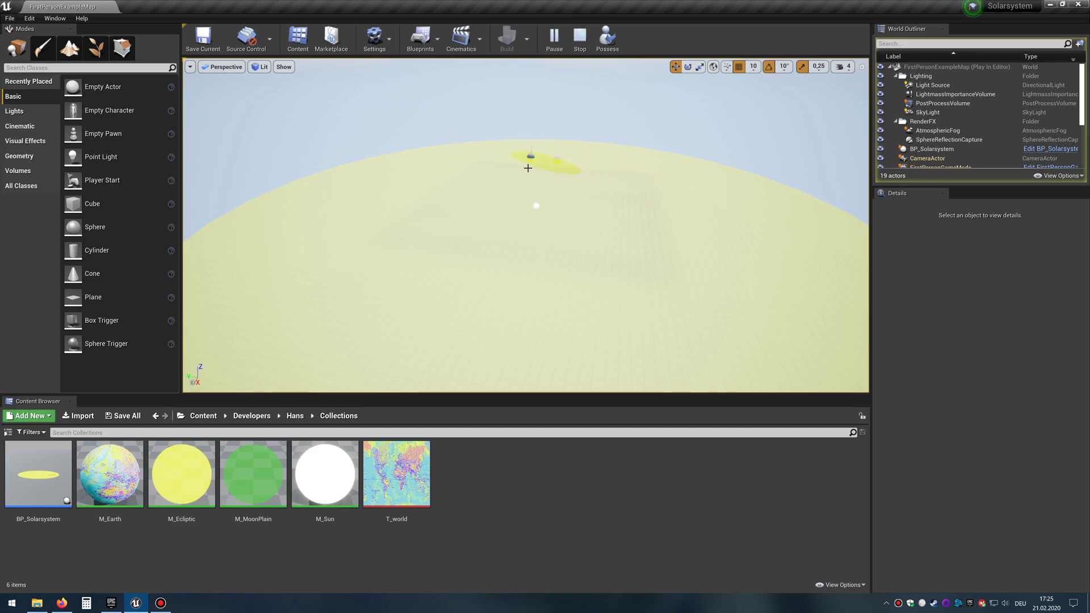
key(w)
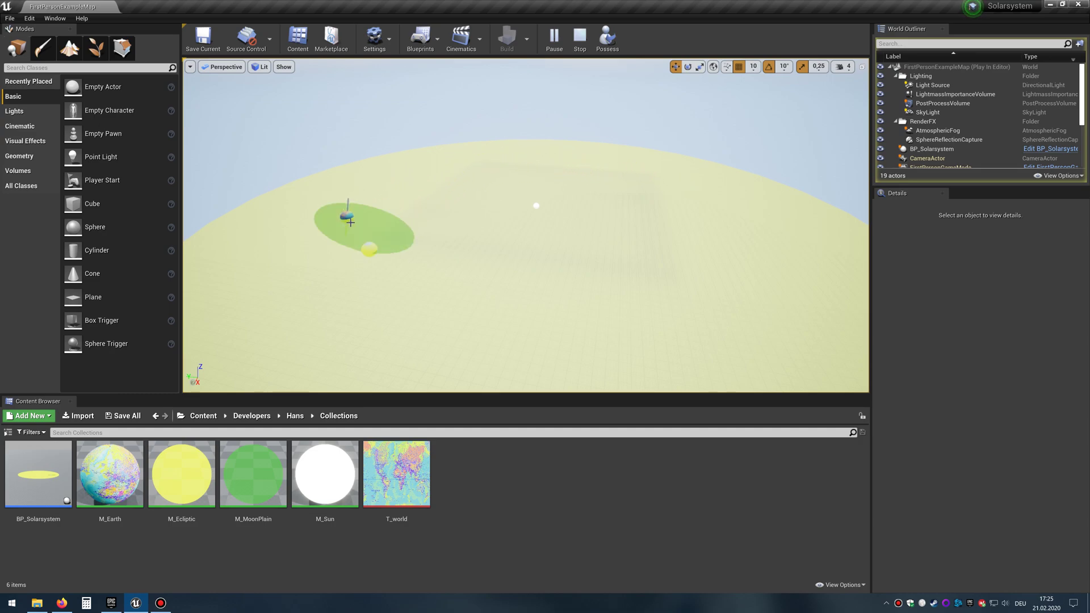
key(w)
key(a)
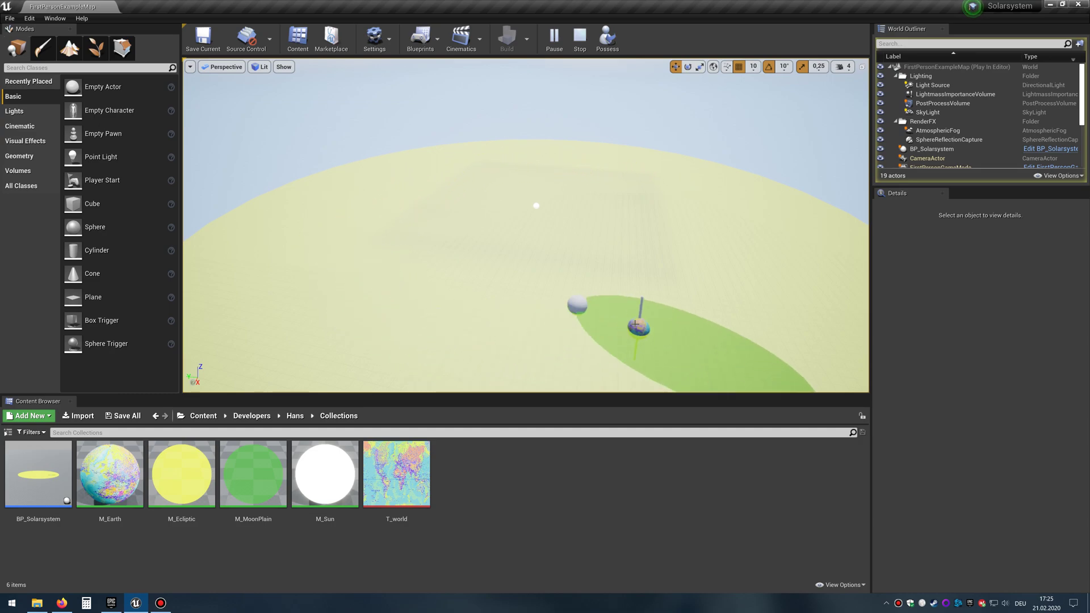
key(s)
key(a)
key(s)
key(d)
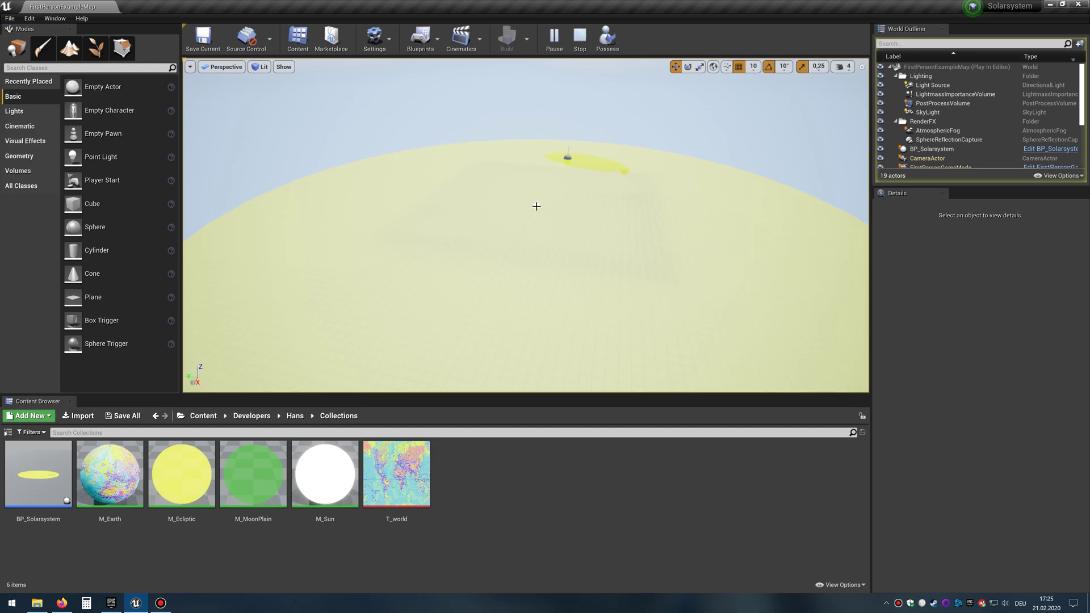
key(w)
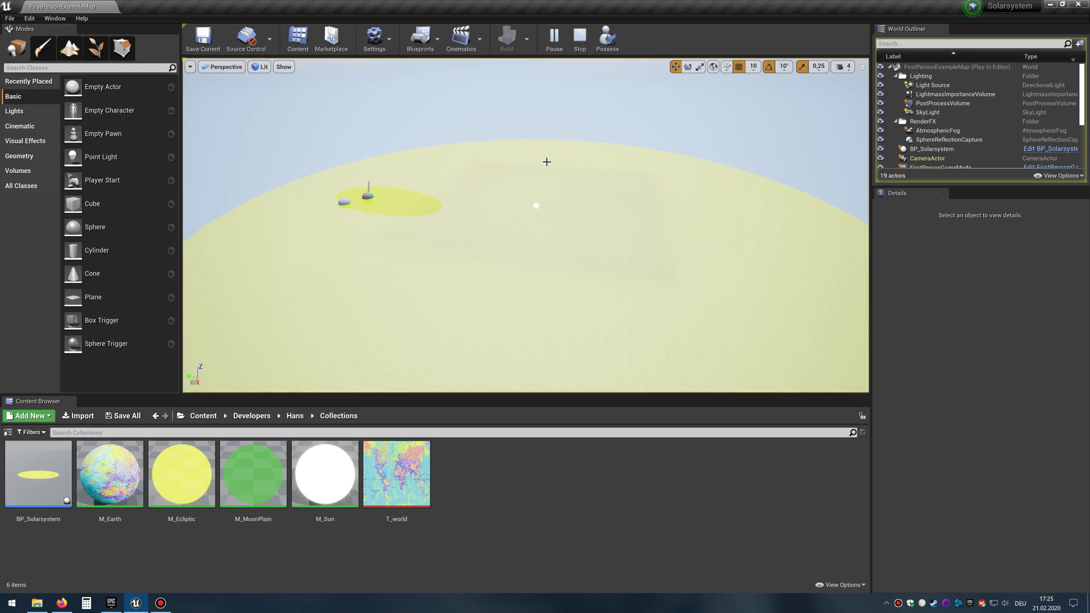
key(a)
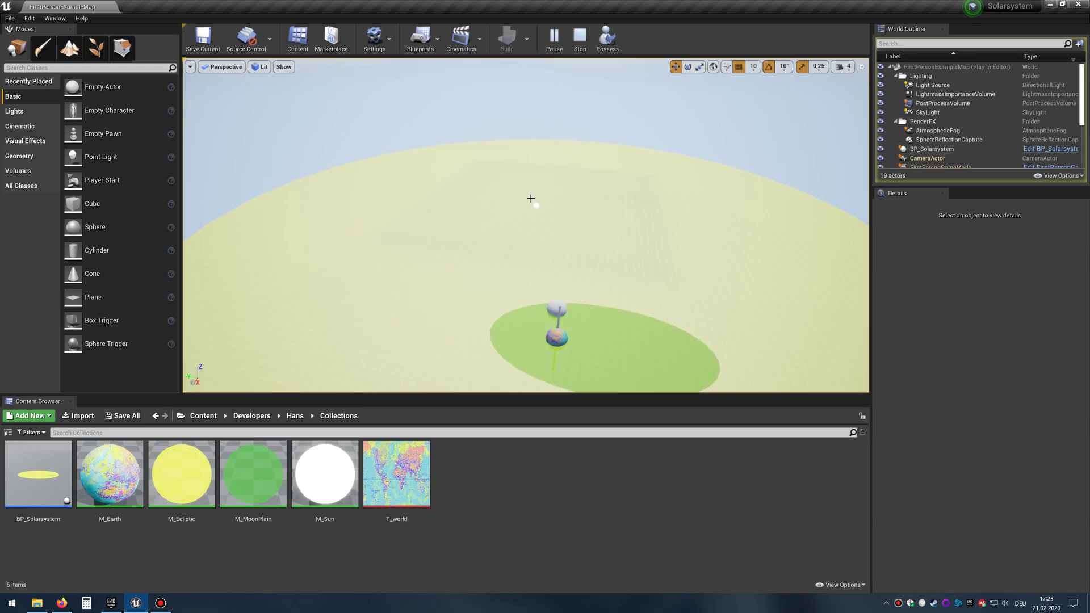
key(s)
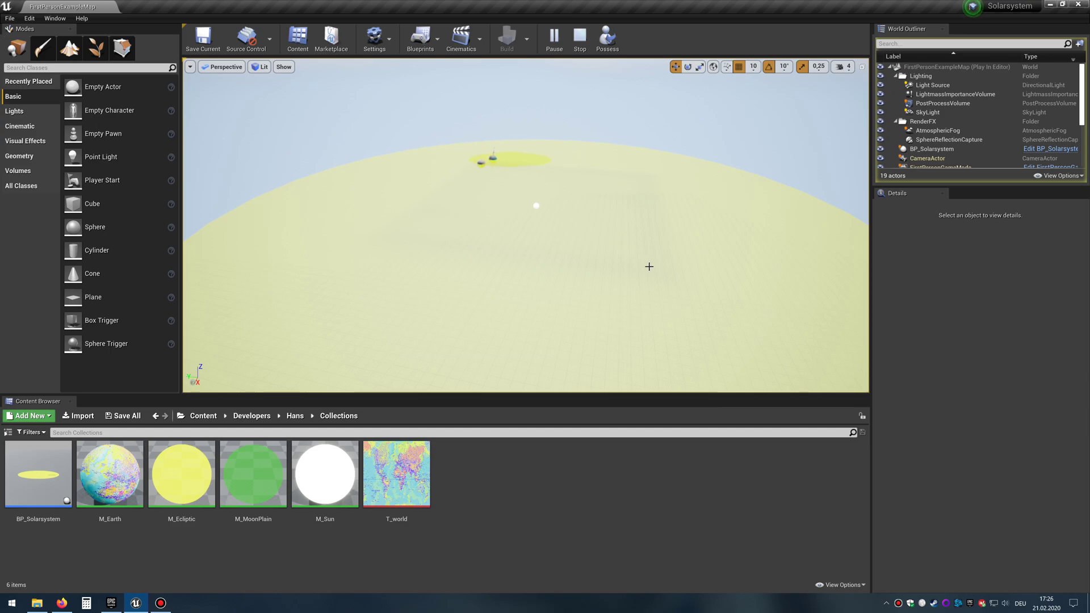
key(w)
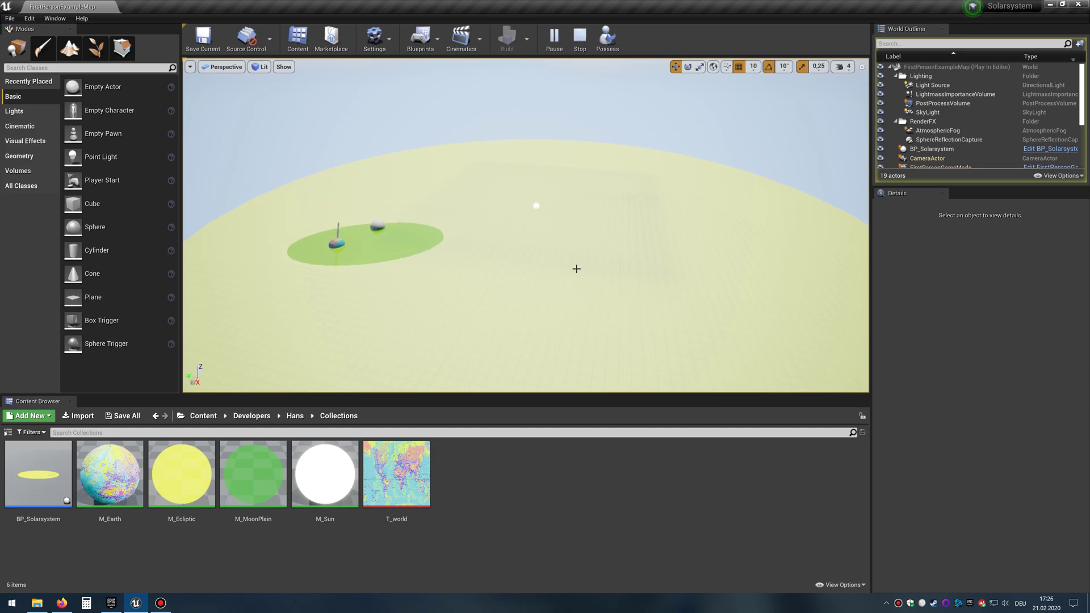
key(a)
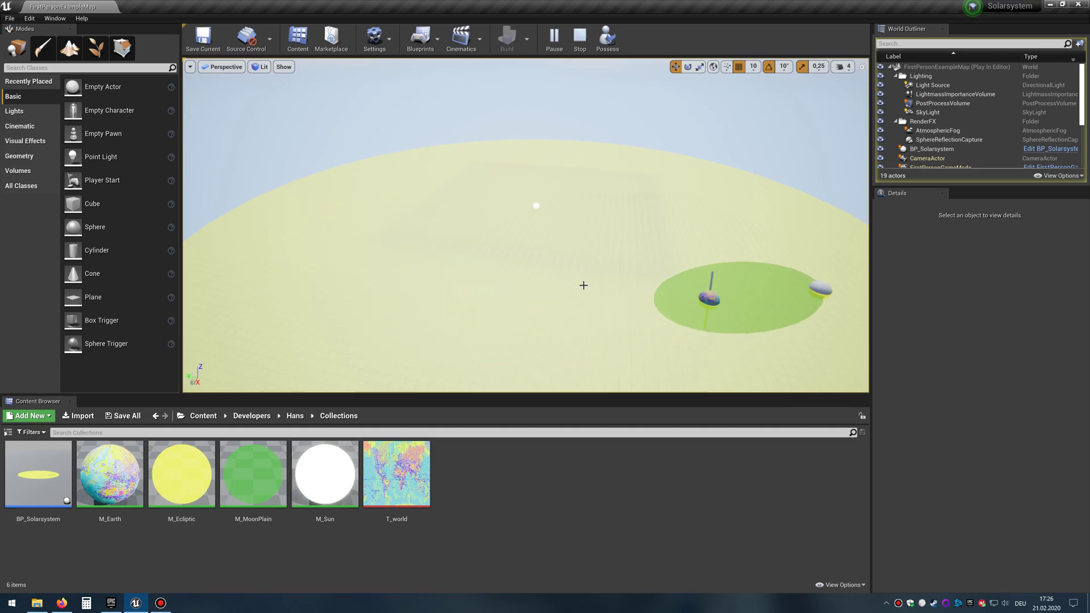
key(s)
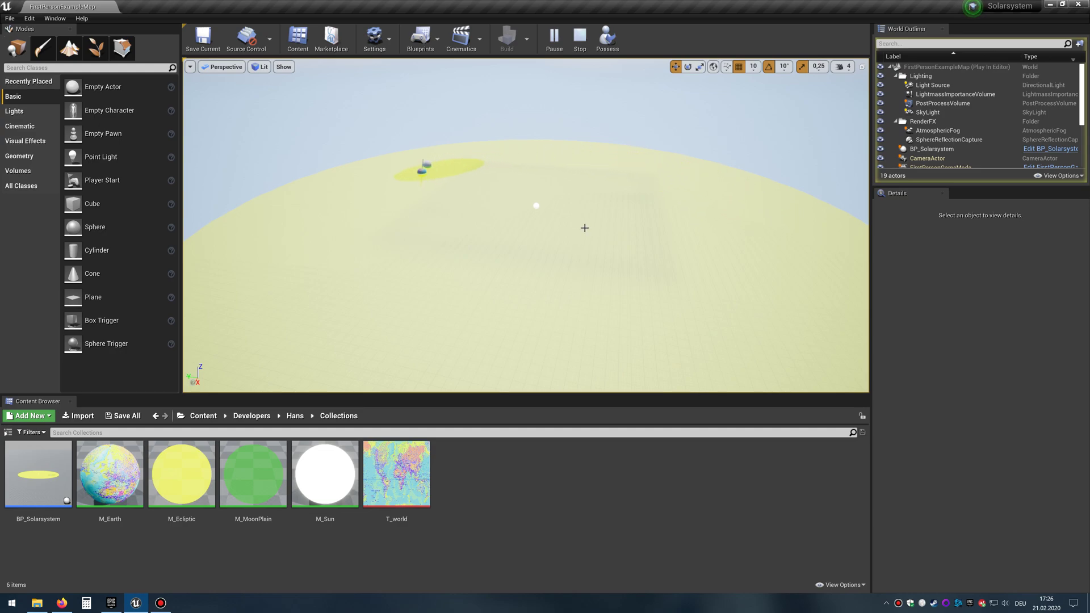
key(w)
key(a)
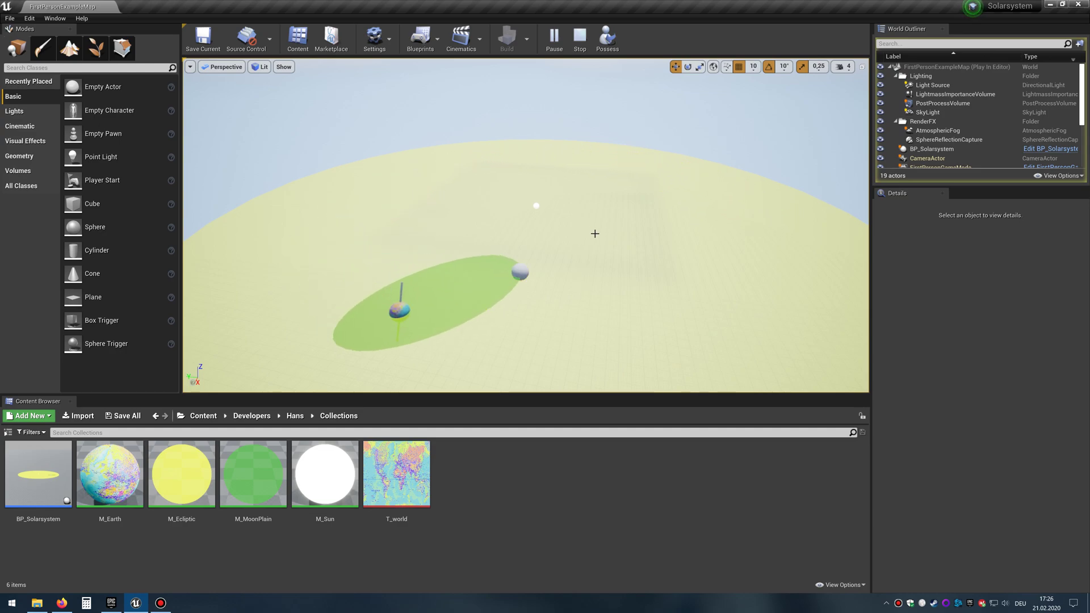